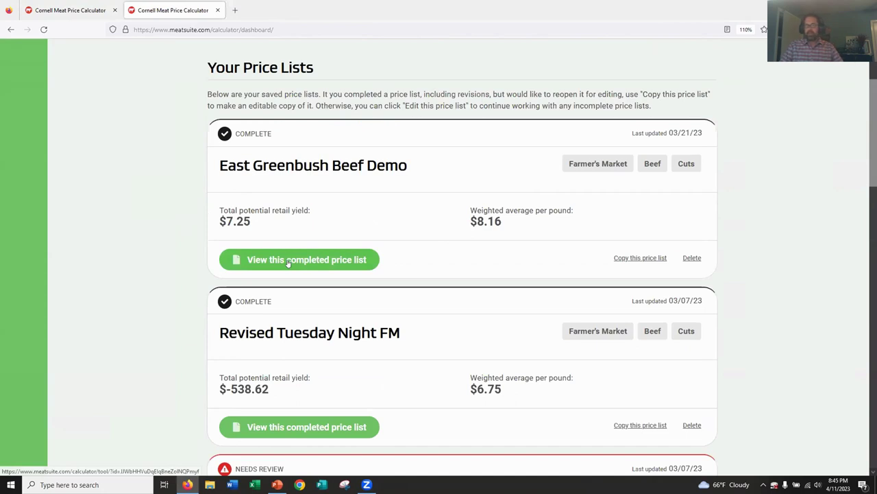
# Try to open the Chop Local Beef Cuts list for editing from the saved price lists
pyautogui.click(645, 259)
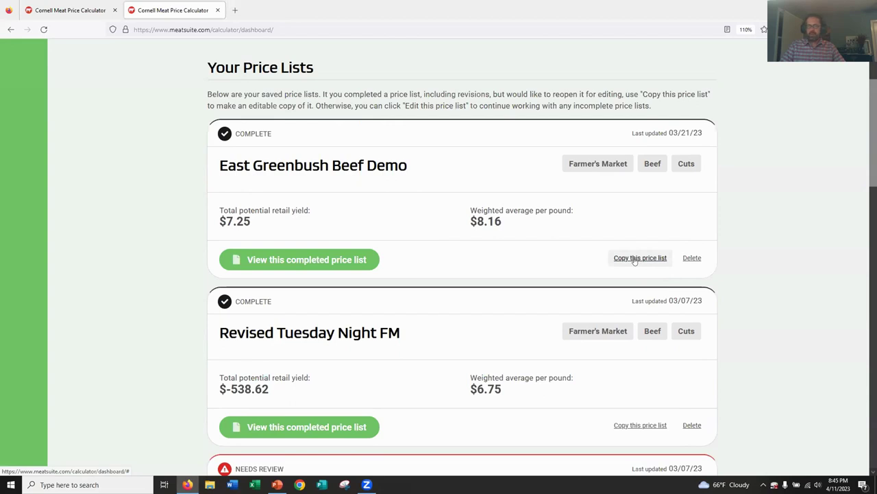
pyautogui.scroll(-4, 408, 257)
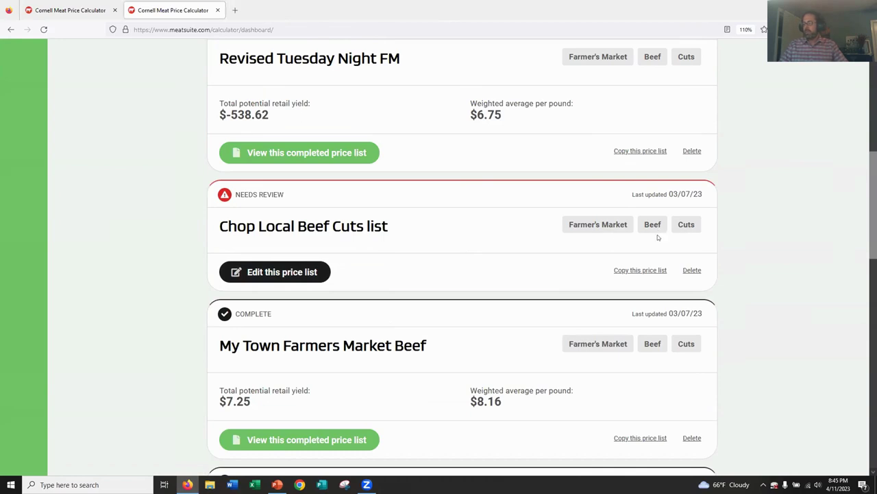
pyautogui.click(266, 274)
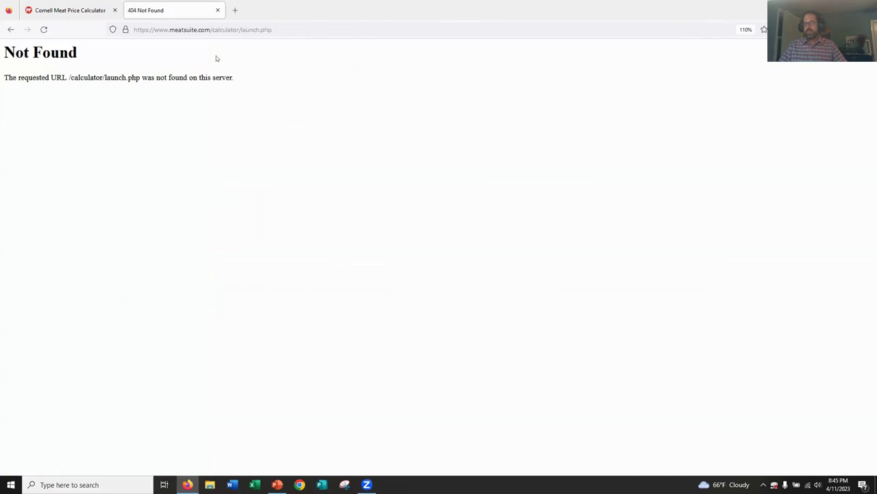
pyautogui.click(217, 9)
pyautogui.click(130, 11)
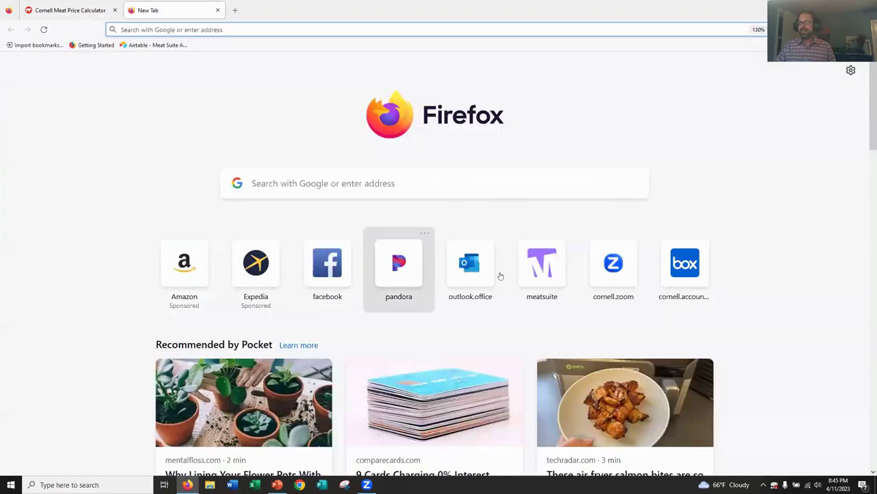
# Log in to the Meat Price Calculator with the account email and password, declining to update the saved login
pyautogui.click(69, 10)
pyautogui.click(627, 57)
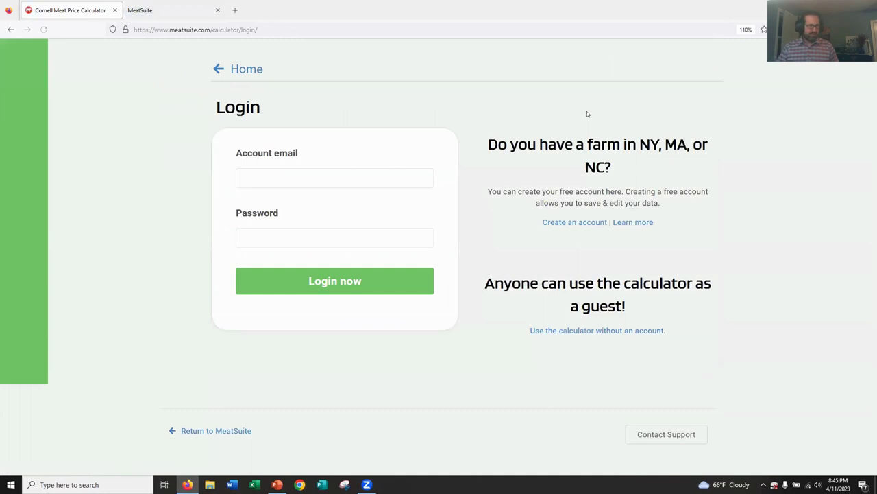
pyautogui.click(261, 175)
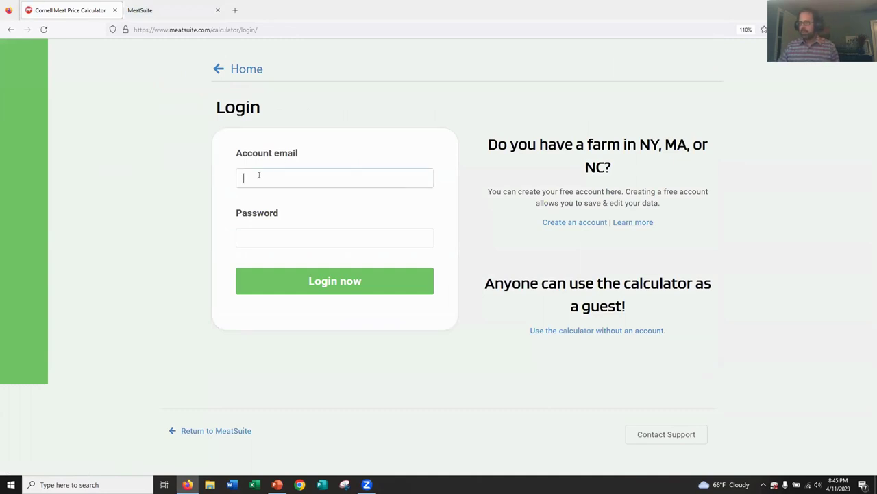
pyautogui.click(271, 211)
pyautogui.click(269, 237)
pyautogui.moveTo(299, 238); pyautogui.dragTo(233, 238)
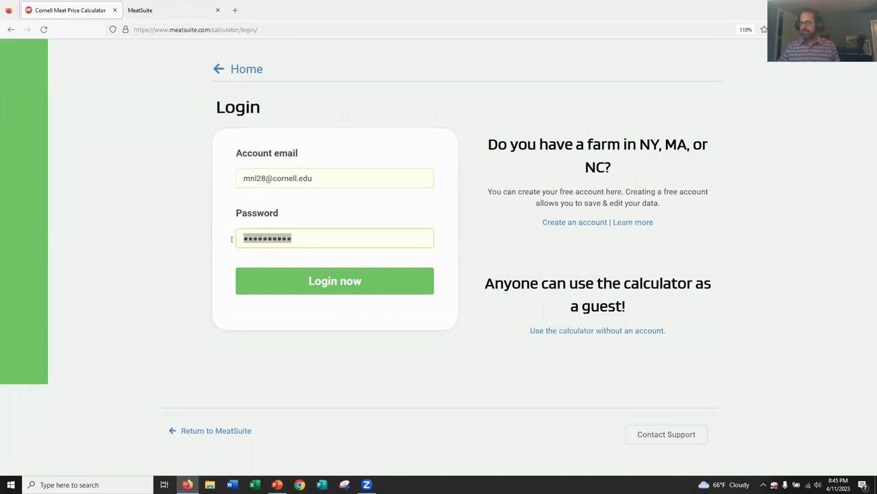
pyautogui.write('•••••')
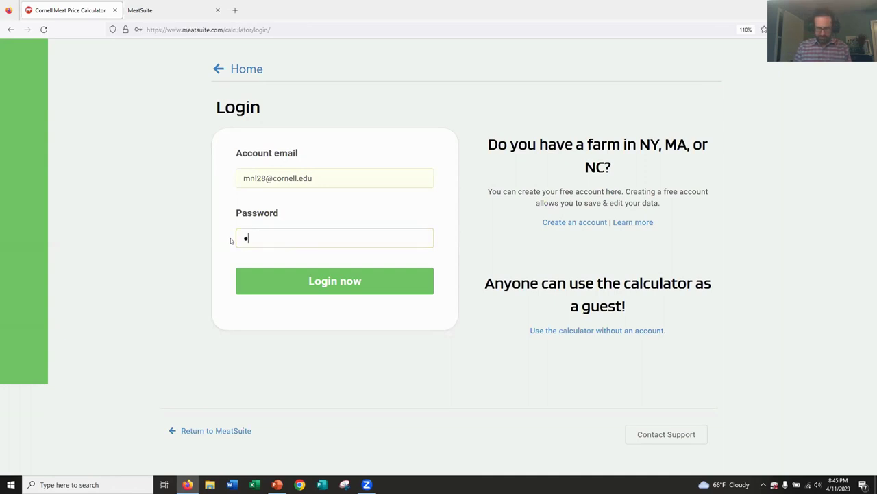
pyautogui.write('•••••')
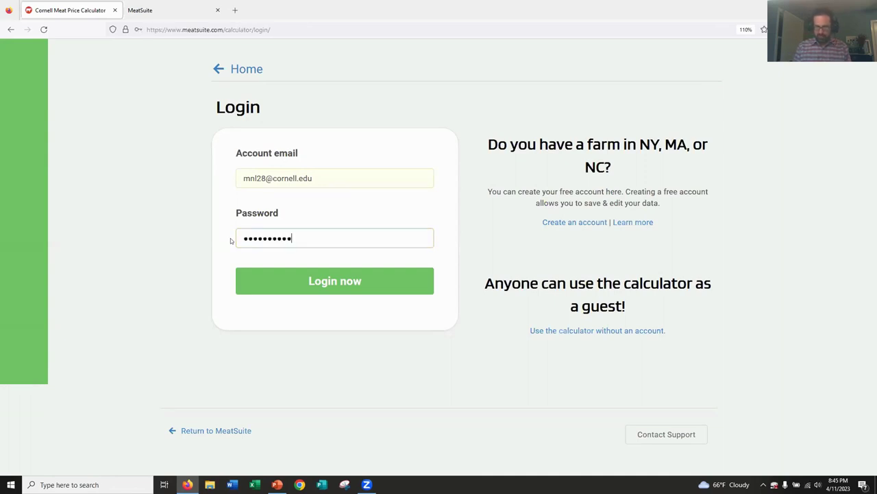
pyautogui.click(260, 270)
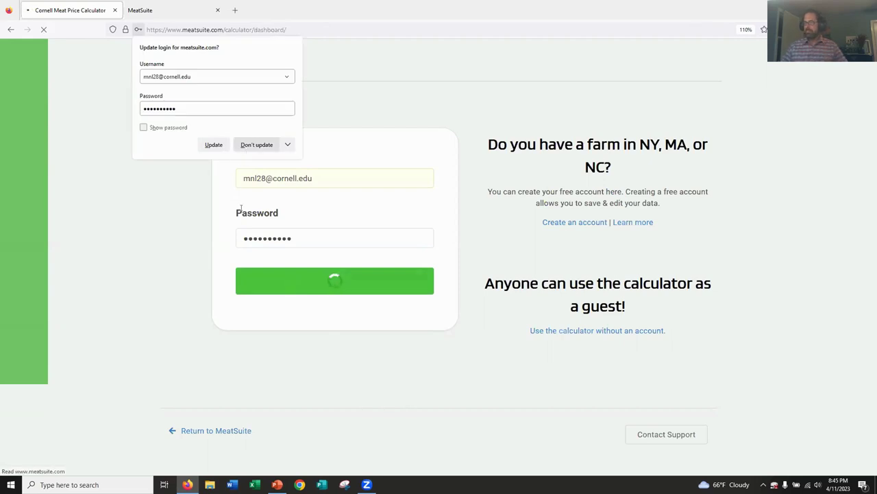
pyautogui.click(243, 144)
# Open the Chop Local Beef Cuts list for editing from the dashboard
pyautogui.scroll(-1, 155, 344)
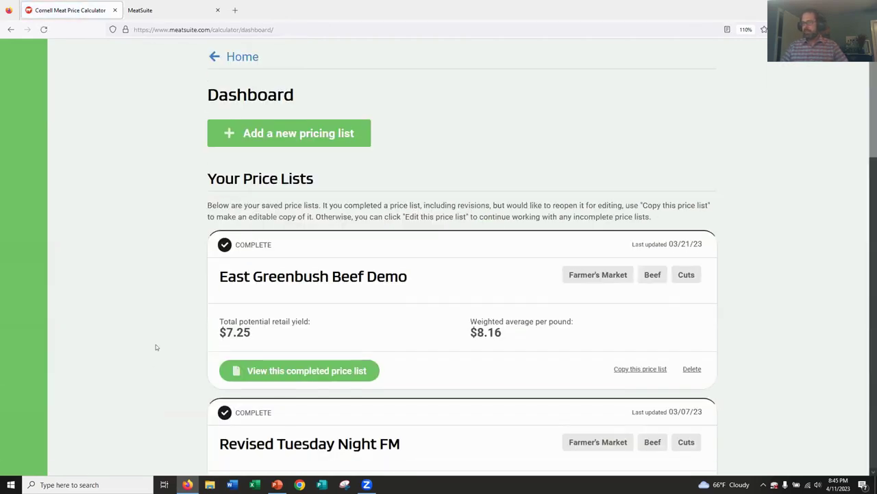
pyautogui.scroll(-8, 157, 348)
pyautogui.scroll(2, 164, 285)
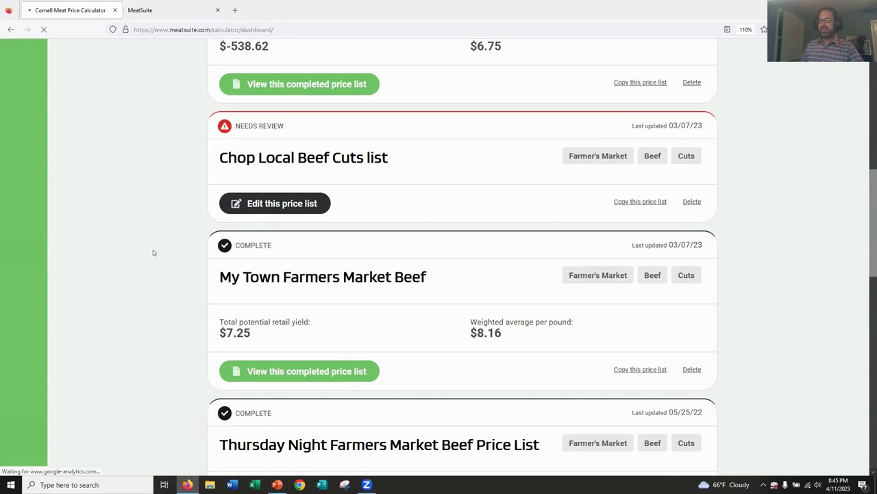
pyautogui.click(267, 203)
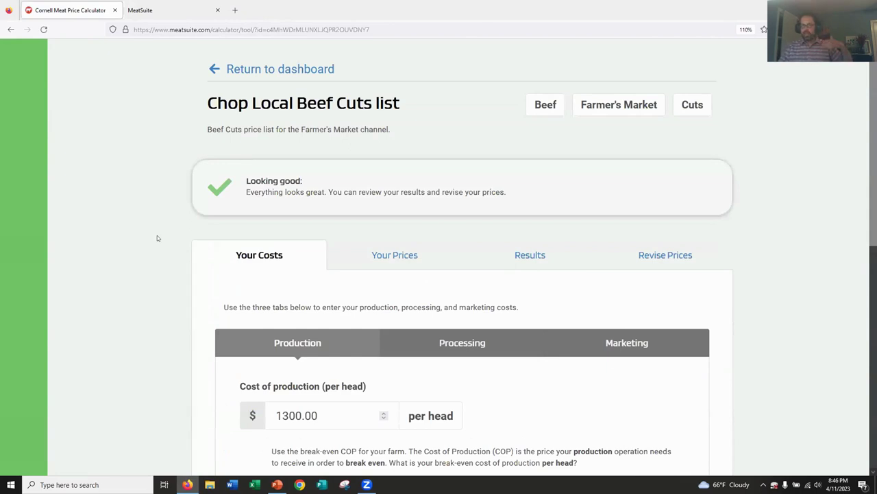
# Review the production cost and production profit per head, save them, and continue to the processing costs
pyautogui.scroll(-3, 157, 235)
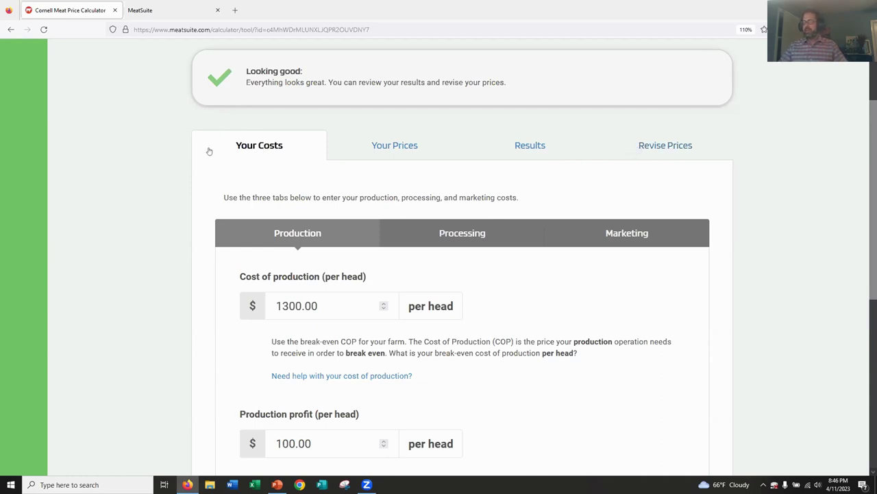
pyautogui.scroll(-2, 251, 223)
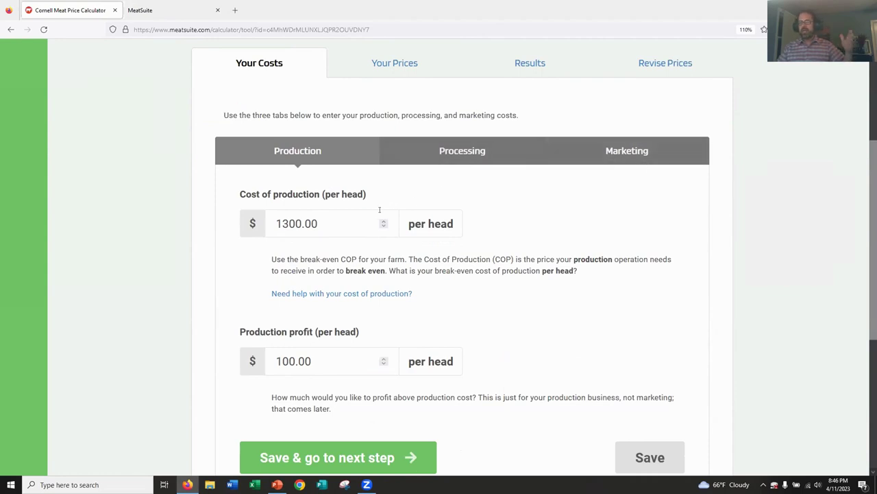
pyautogui.scroll(-1, 332, 241)
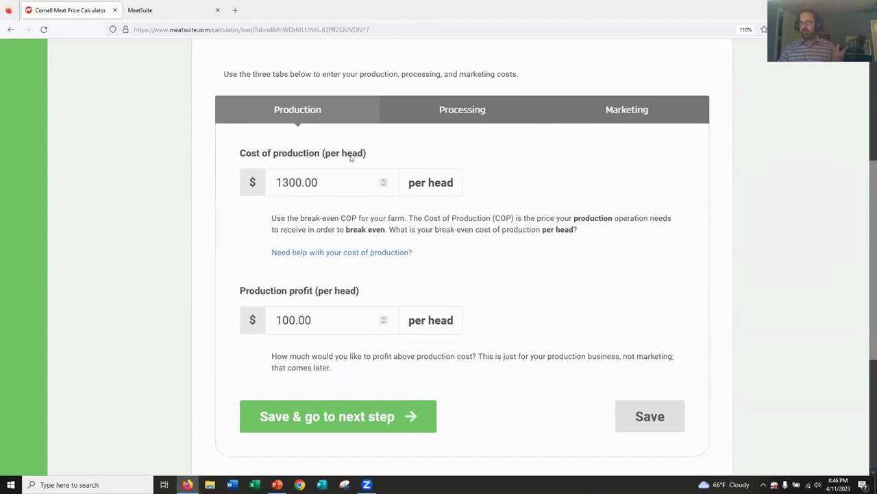
pyautogui.scroll(-1, 320, 274)
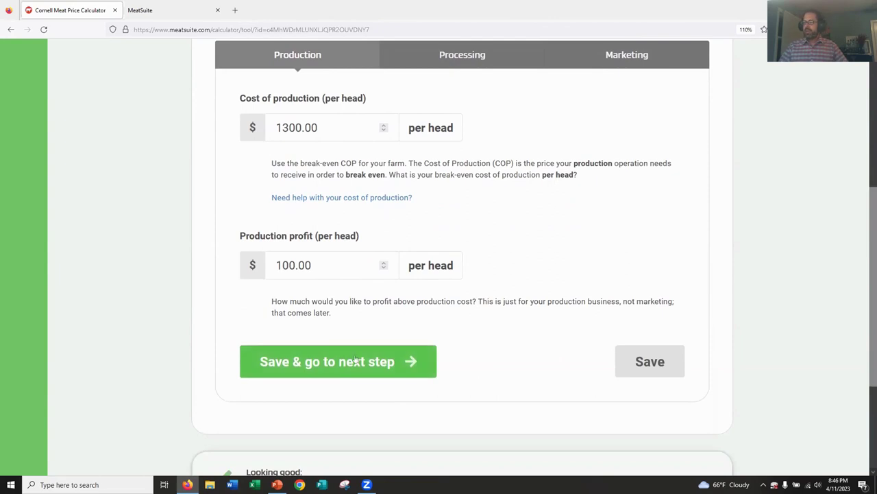
pyautogui.click(336, 368)
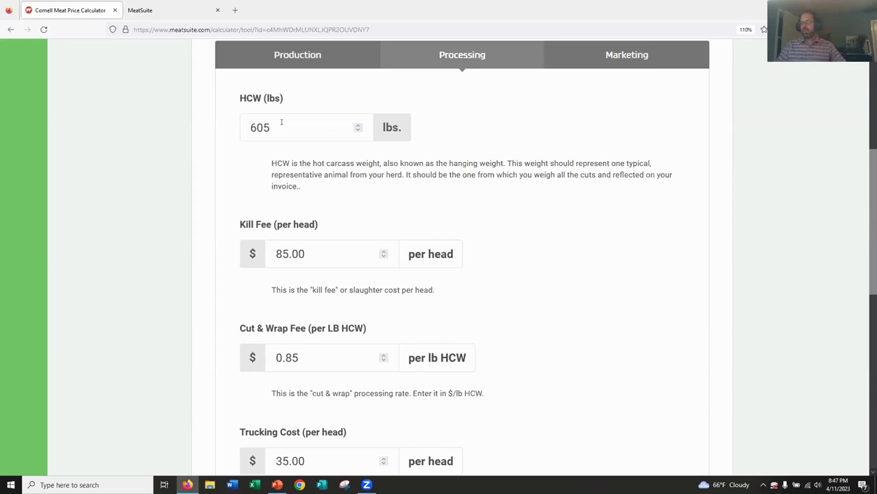
# Calculate the trucking cost per head with the cost helper, using 6 head, $125 total cost, 3 hours and a $15 hourly rate, and close it
pyautogui.scroll(-1, 324, 239)
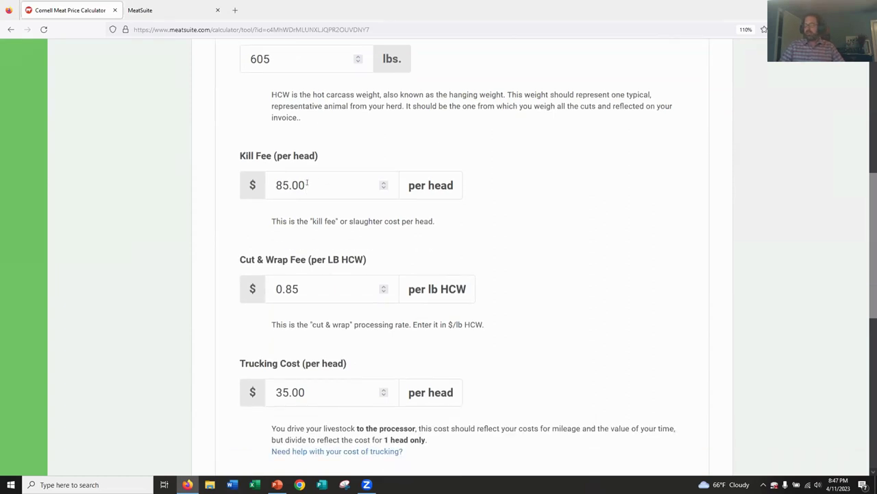
pyautogui.scroll(-2, 307, 184)
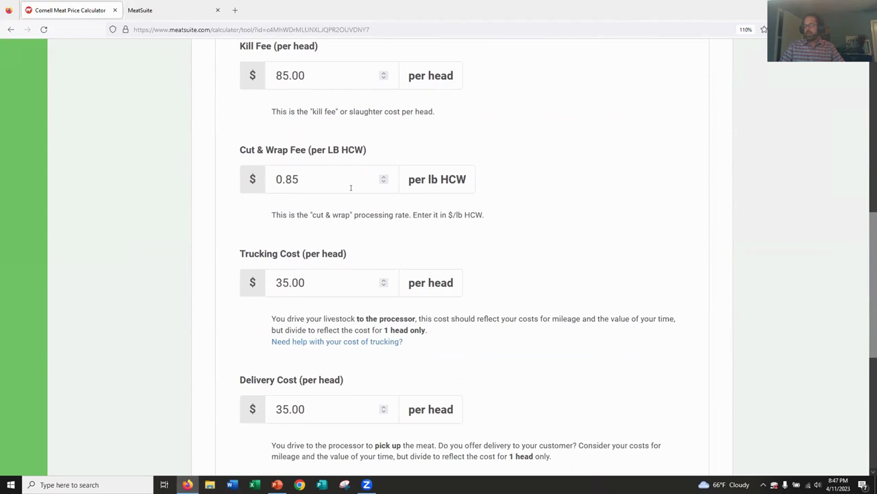
pyautogui.scroll(-2, 350, 187)
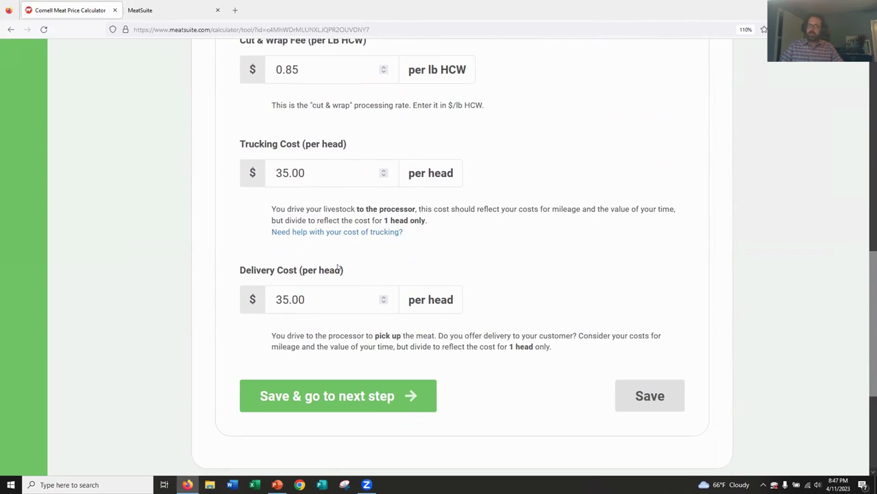
pyautogui.click(347, 233)
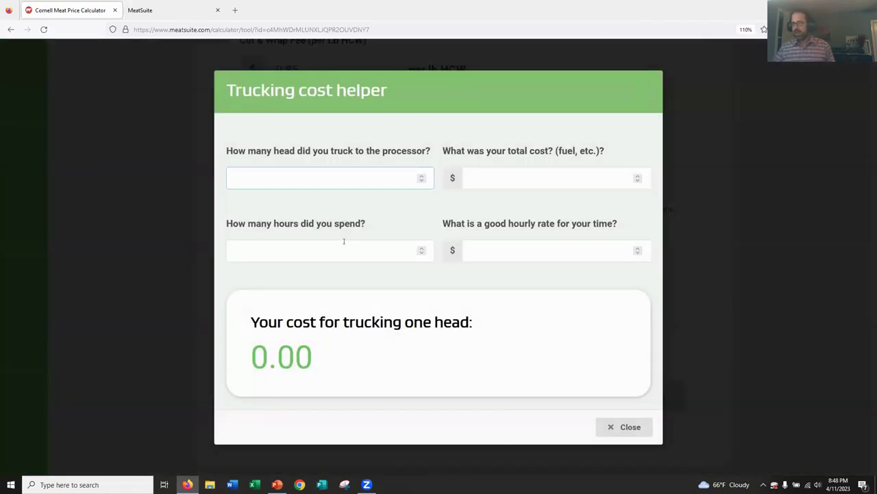
pyautogui.write('6')
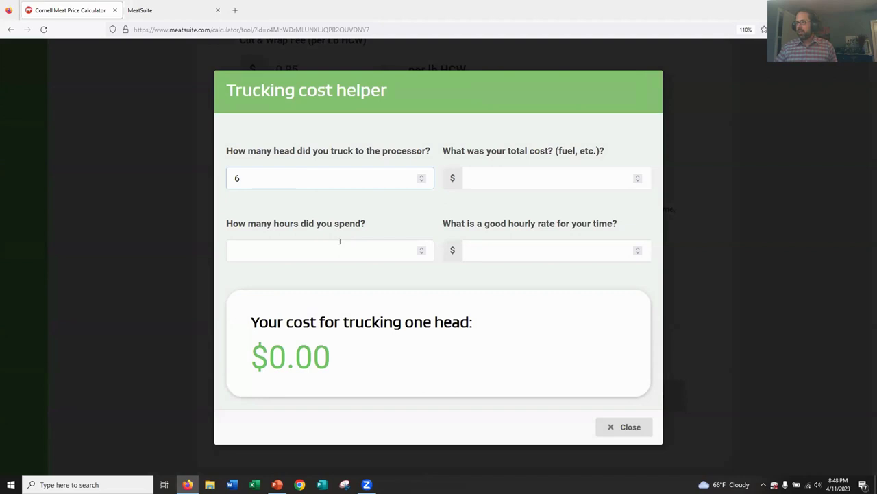
pyautogui.click(474, 178)
pyautogui.write('125')
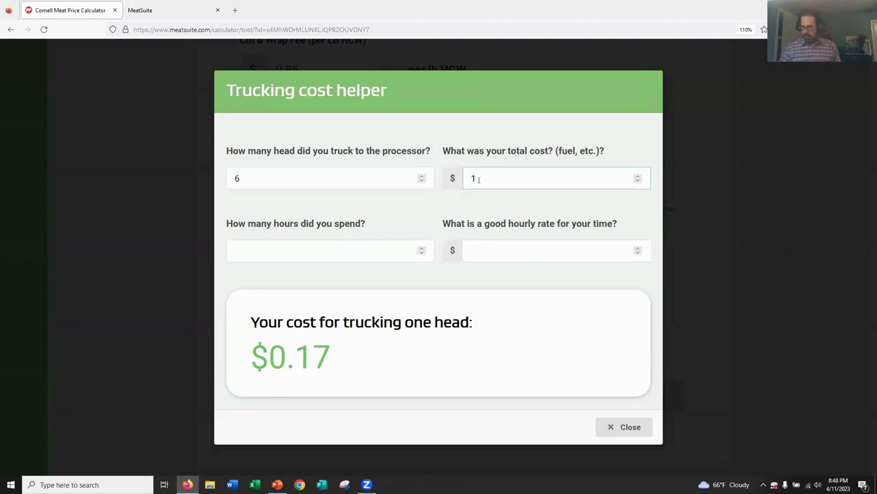
pyautogui.click(344, 248)
pyautogui.write('3')
pyautogui.click(473, 251)
pyautogui.write('15')
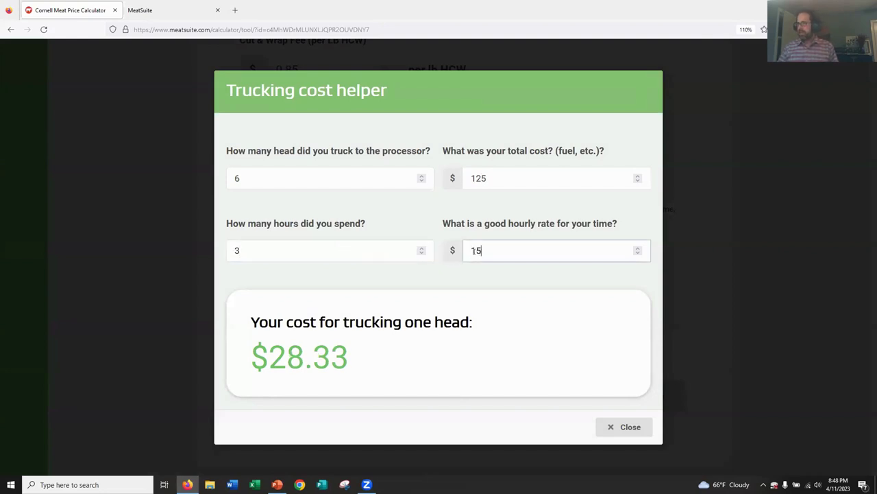
pyautogui.click(482, 280)
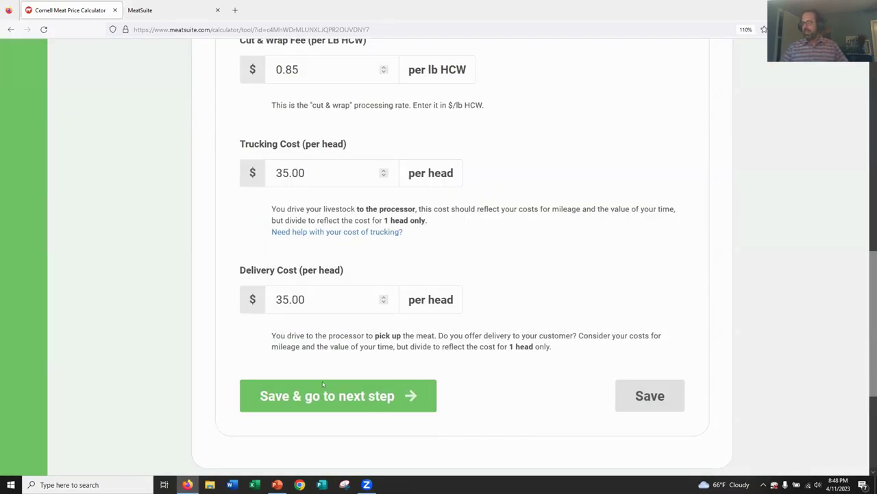
# Show the marketing costs and review the marketing labor and marketing profit per head
pyautogui.scroll(4, 425, 315)
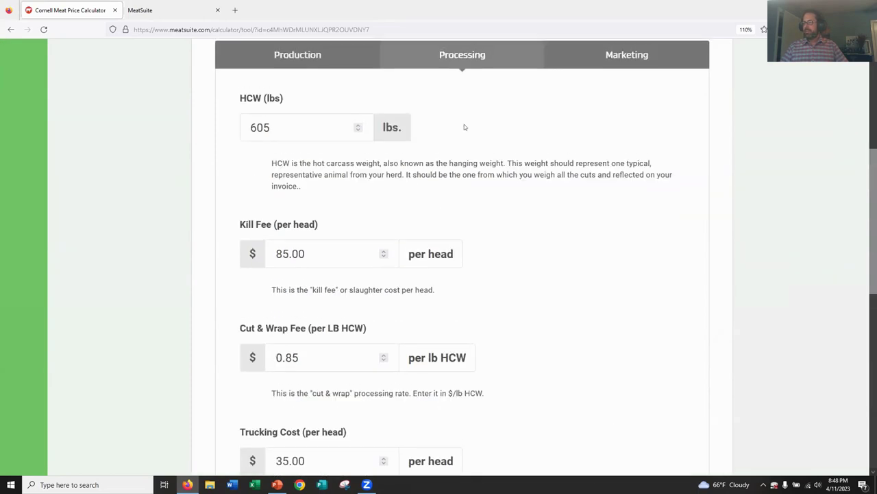
pyautogui.scroll(2, 507, 116)
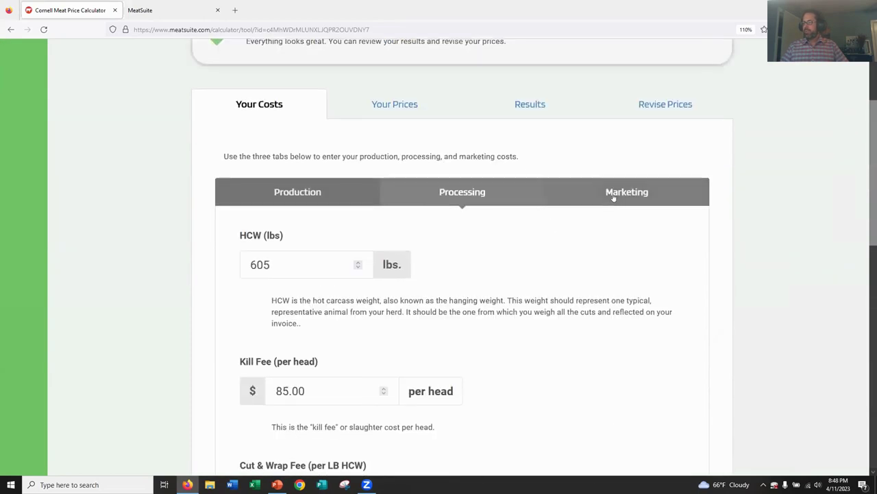
pyautogui.click(613, 197)
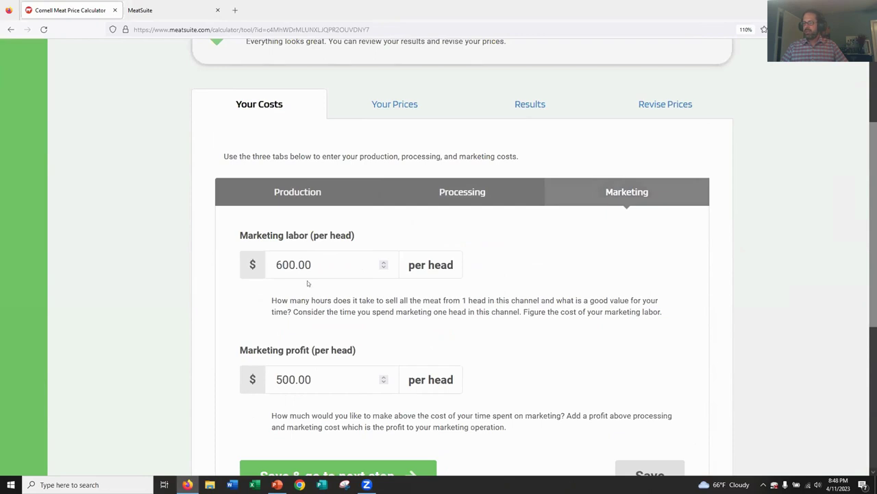
pyautogui.scroll(-1, 236, 274)
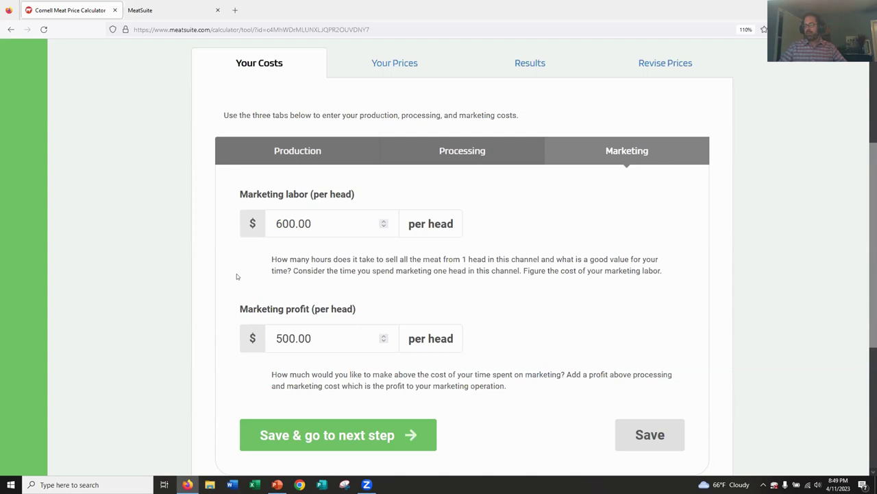
pyautogui.scroll(-1, 237, 271)
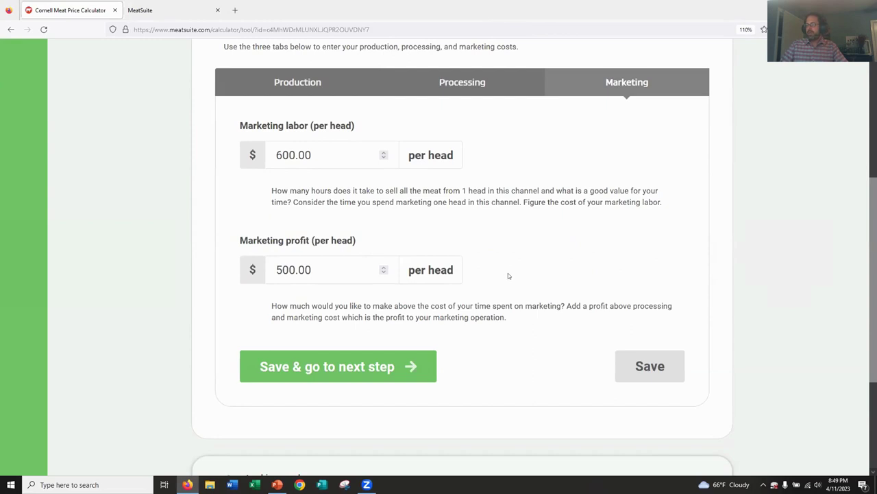
# Show the cuts and prices entered for the list and examine each cut's pounds, original price, extra processing and total
pyautogui.scroll(3, 530, 278)
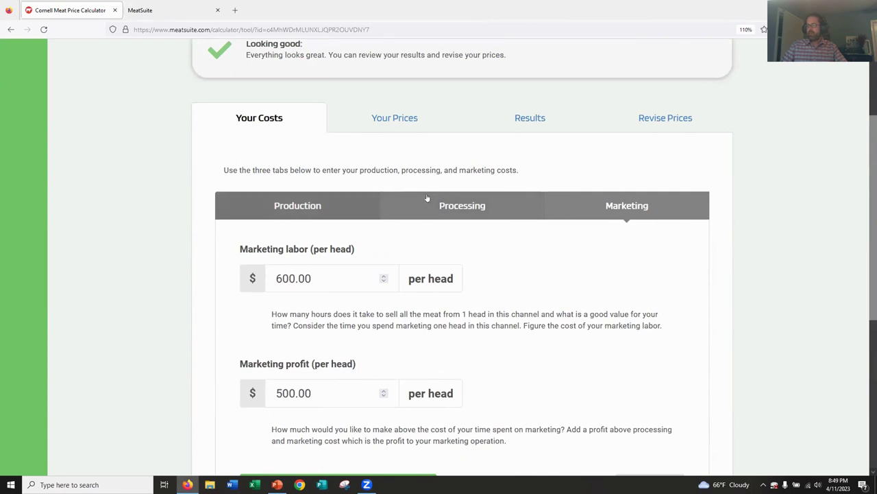
pyautogui.click(392, 121)
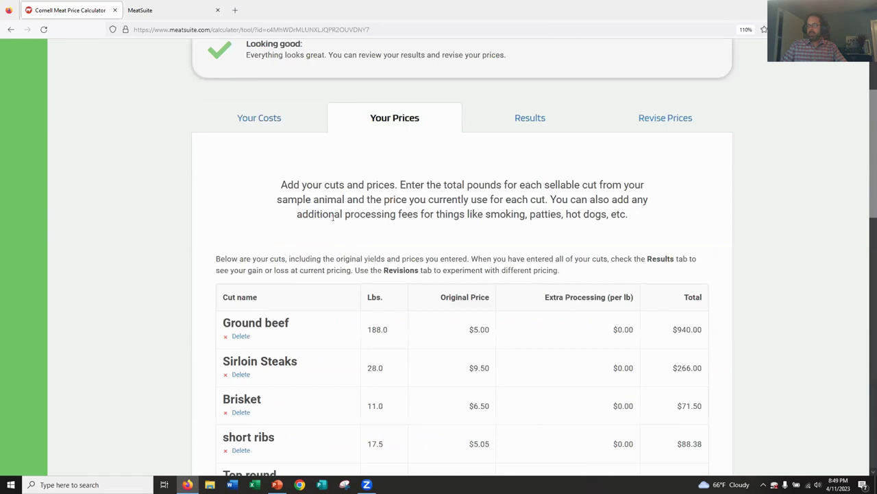
pyautogui.scroll(-3, 199, 253)
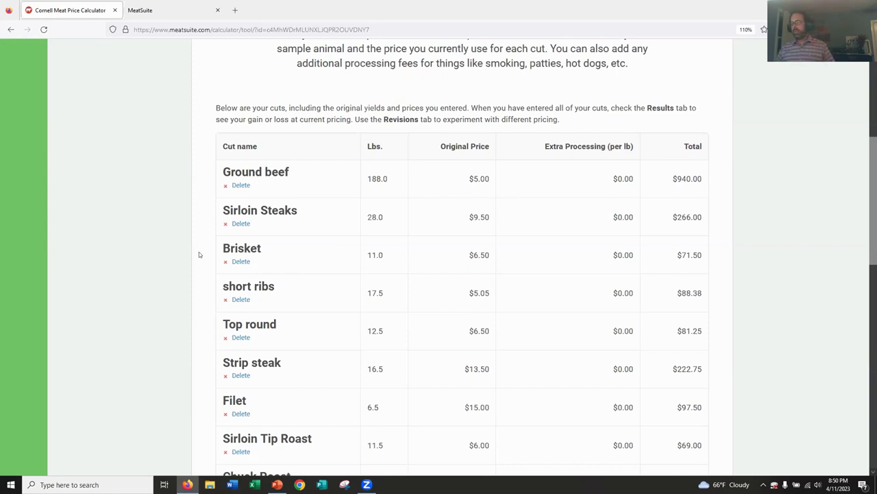
pyautogui.scroll(-2, 294, 222)
pyautogui.scroll(-1, 293, 221)
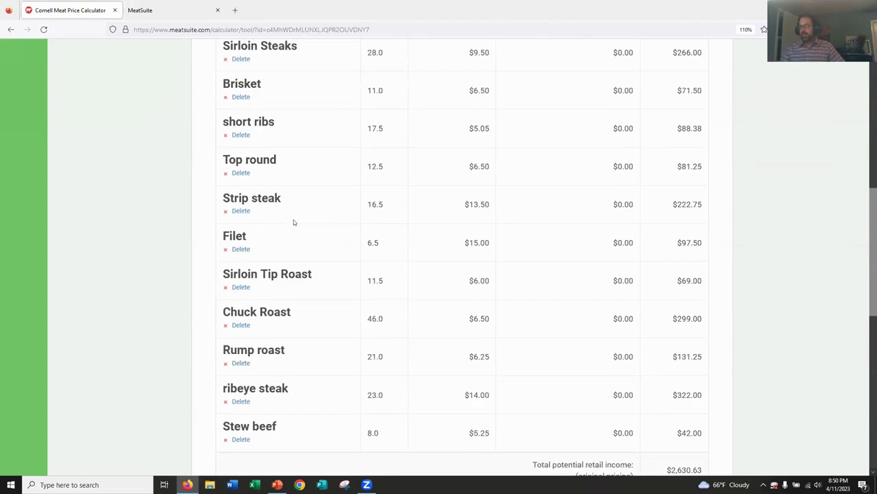
# Fill in a new cut entry below the cuts list named hot dogs with a total of 11 lbs
pyautogui.scroll(-4, 300, 220)
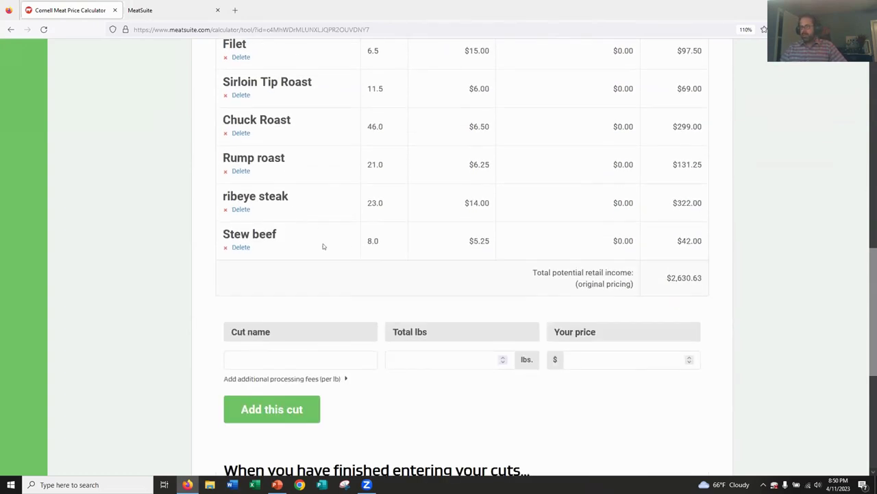
pyautogui.scroll(-1, 323, 243)
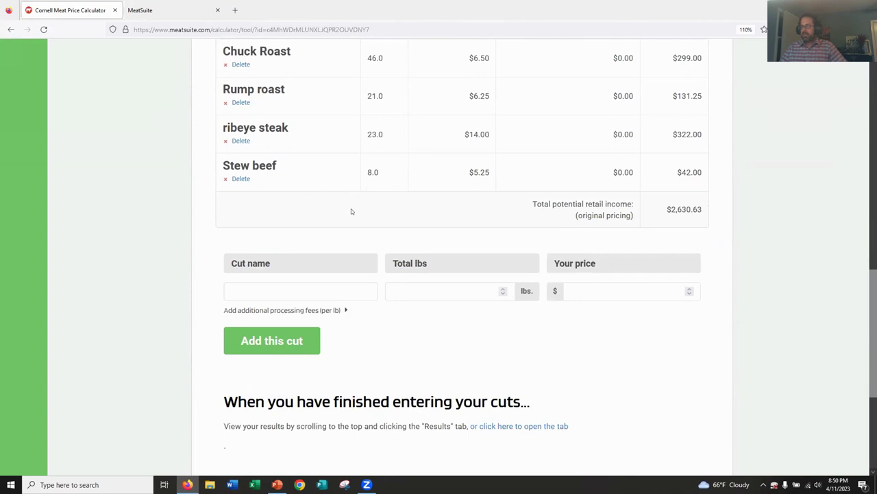
pyautogui.click(303, 291)
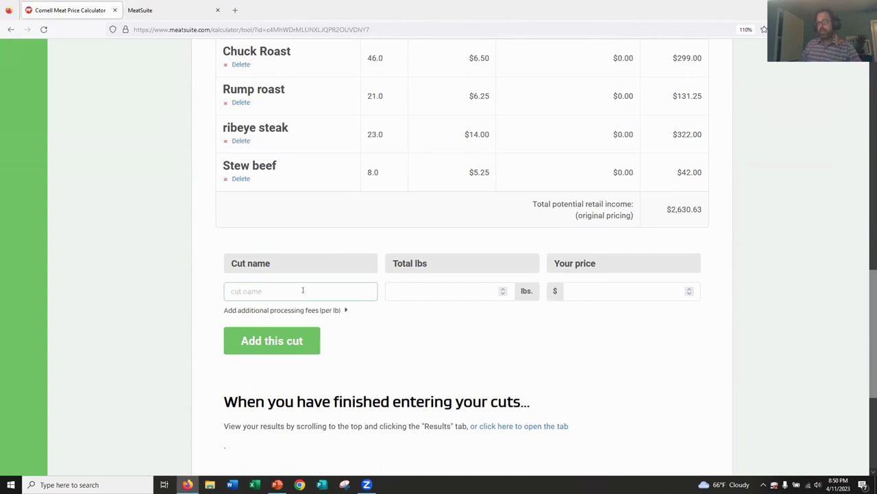
pyautogui.write('hot dogs')
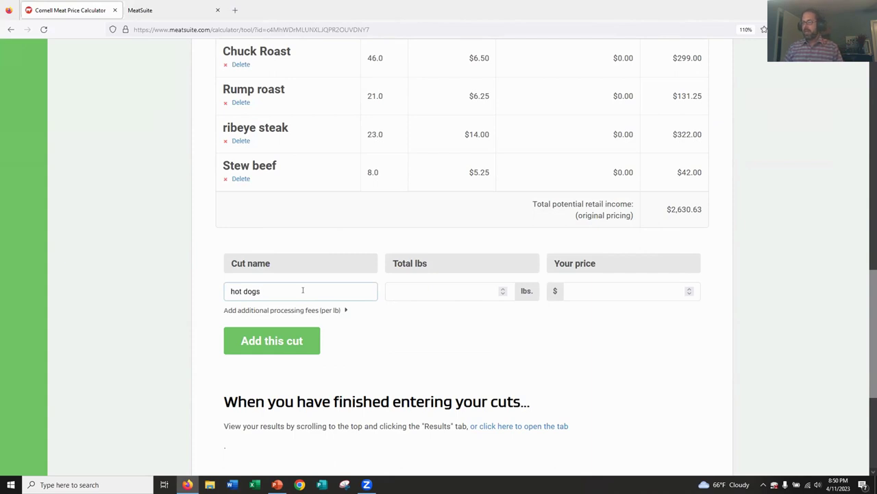
pyautogui.click(409, 292)
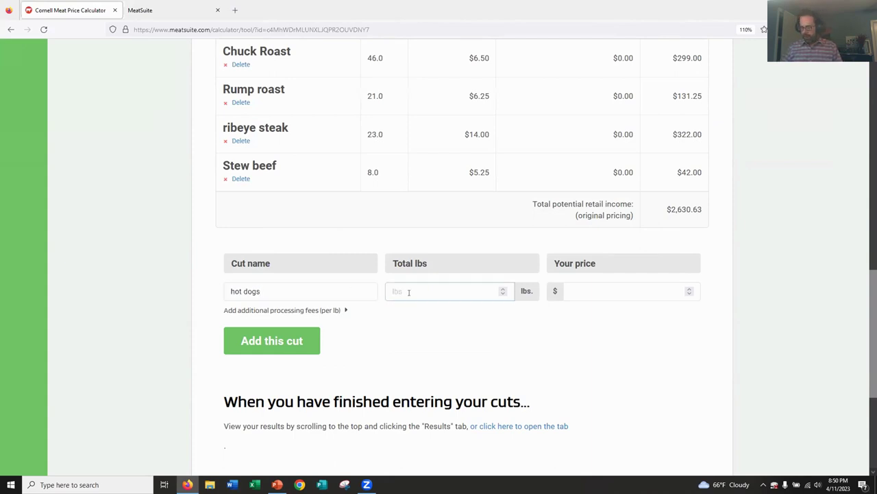
pyautogui.write('11')
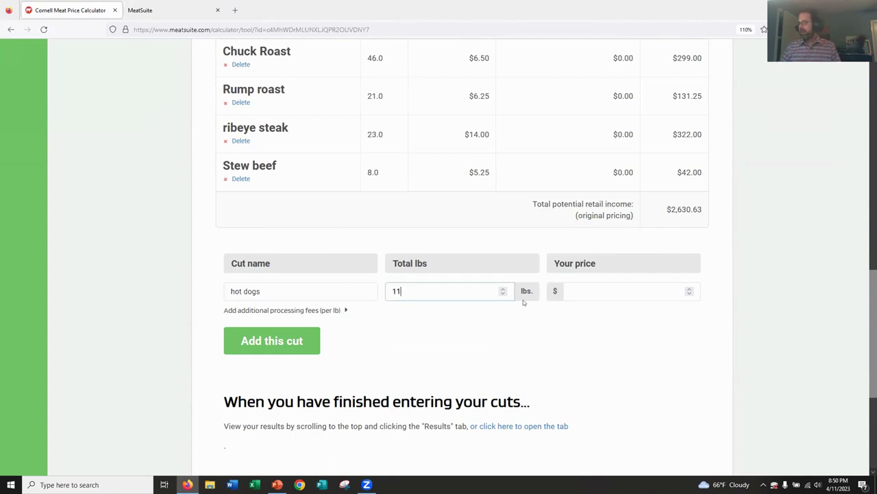
# Show the additional processing fees for the hot dogs entry and set the fee to $0.35 per lb
pyautogui.click(282, 310)
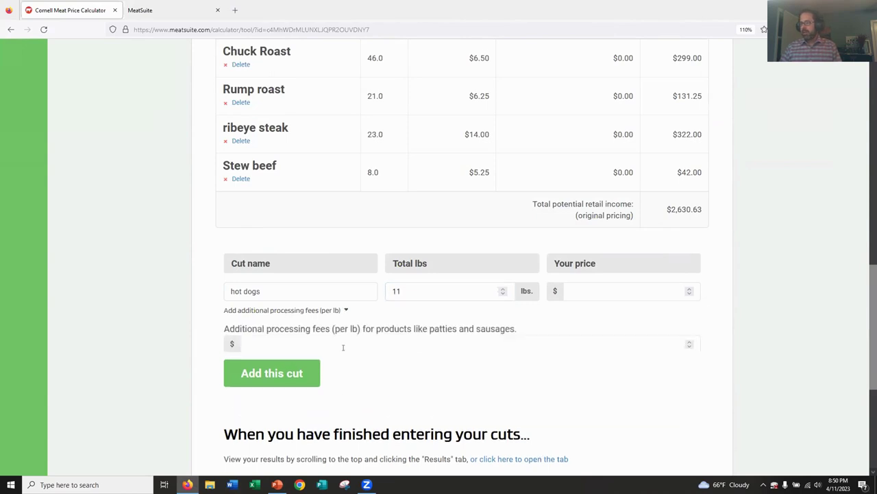
pyautogui.click(290, 344)
pyautogui.write('0.358')
pyautogui.press('BackSpace')
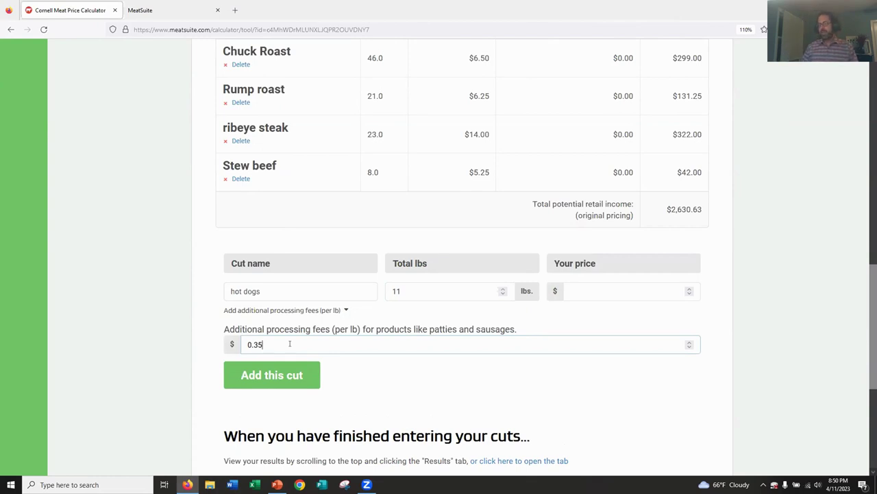